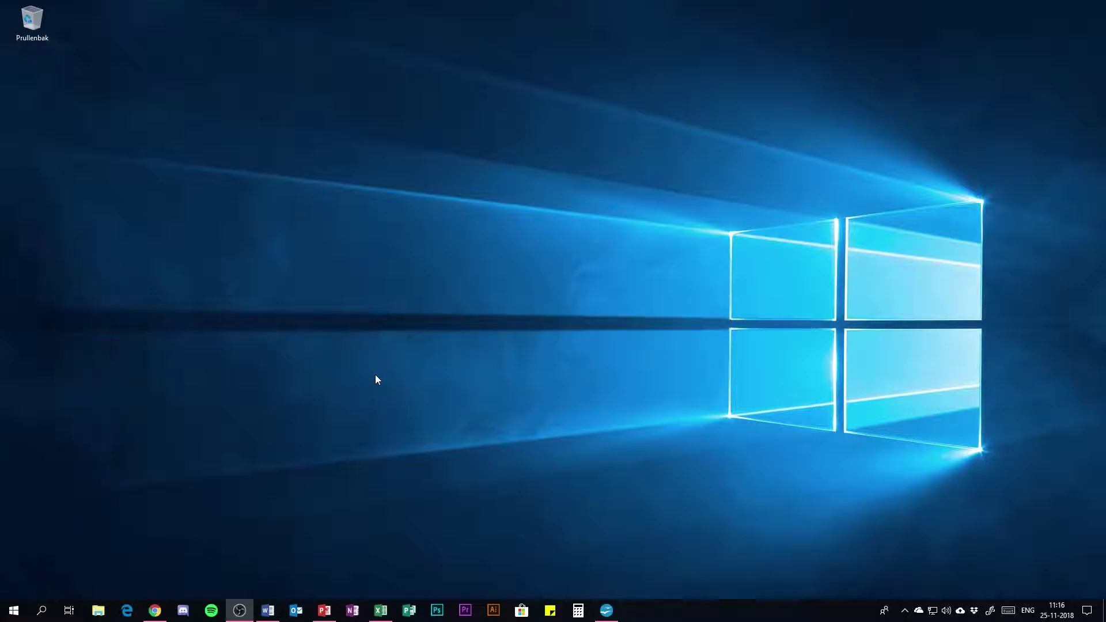
# - Switch to OpenOffice and create a new text document
pyautogui.click(607, 611)
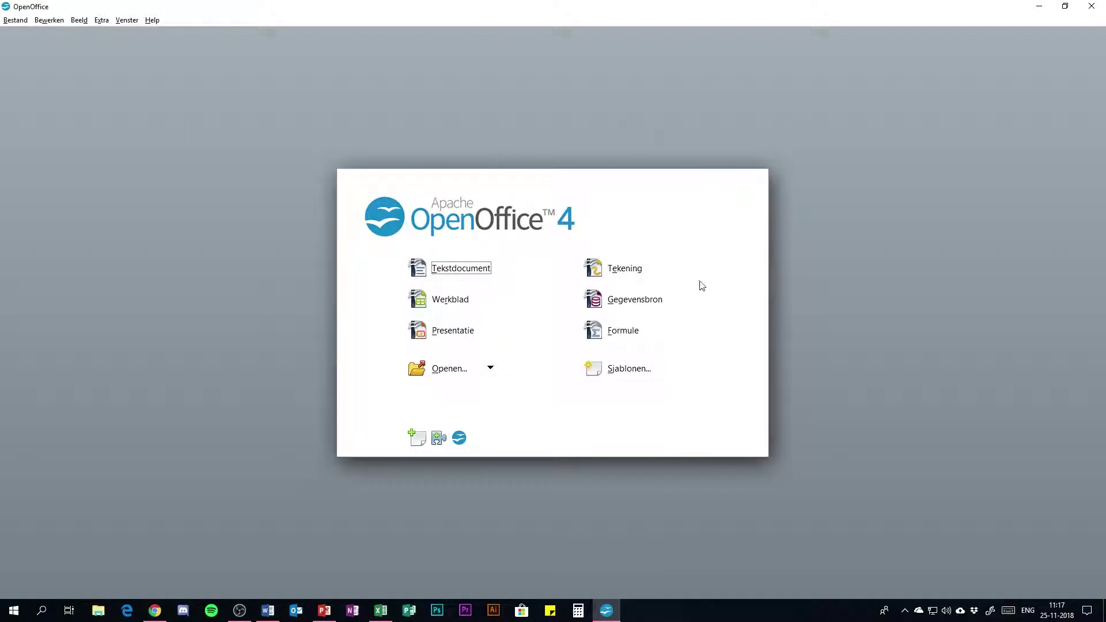
pyautogui.click(442, 269)
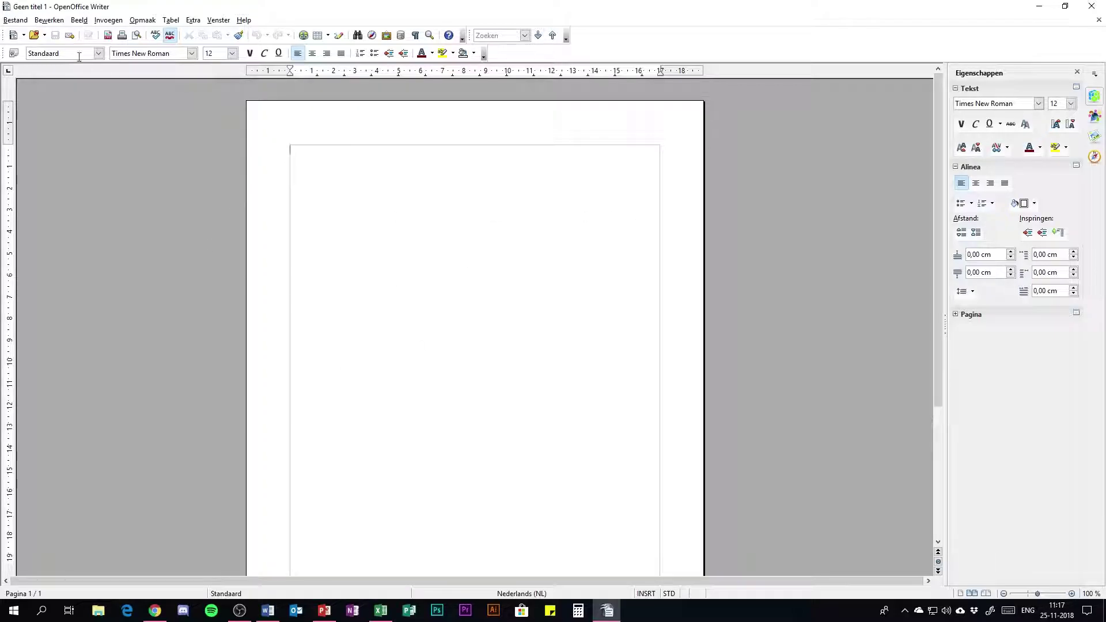
pyautogui.click(49, 20)
pyautogui.click(49, 20)
# - Switch to Microsoft Word to view its start screen, and minimize it
pyautogui.click(268, 611)
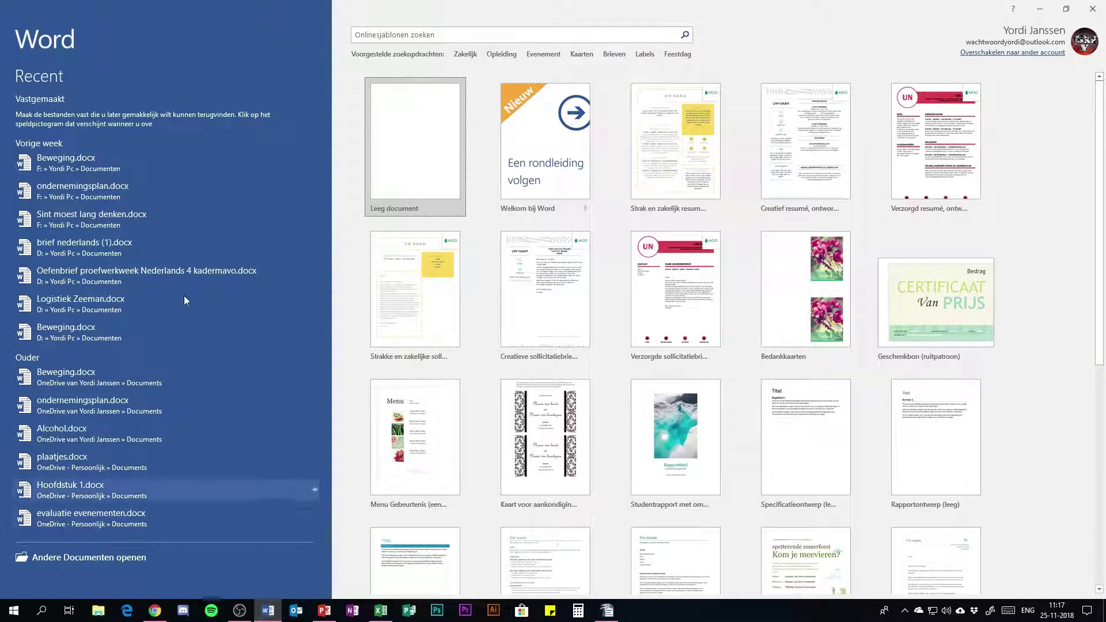
pyautogui.click(1039, 8)
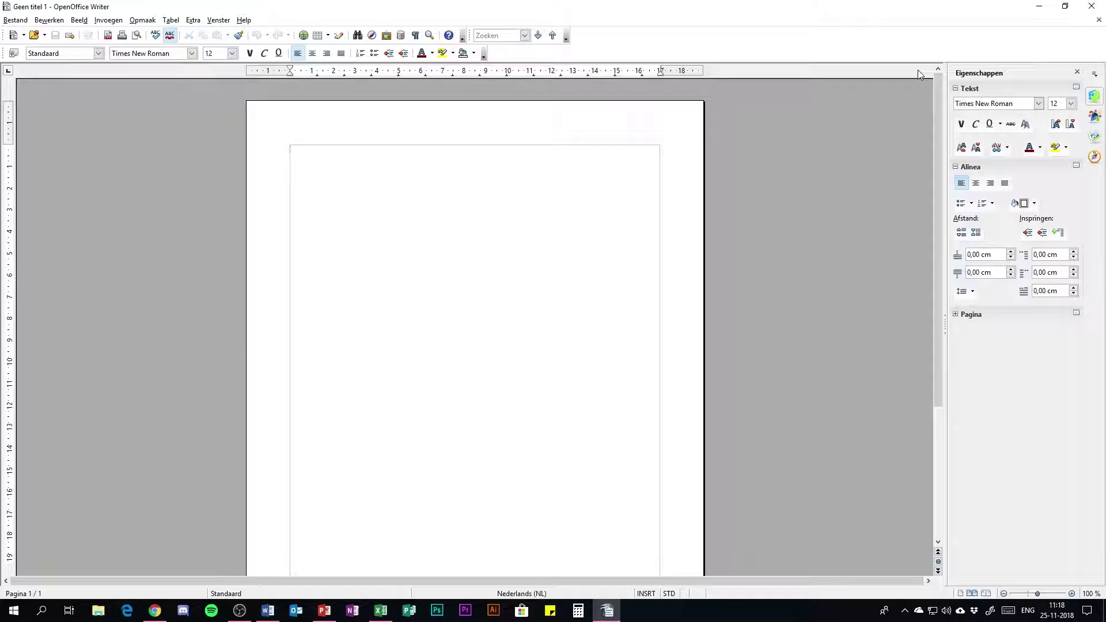
# - Search Windows for "open" and launch OpenOffice
pyautogui.click(41, 610)
pyautogui.write('open')
pyautogui.press('Return')
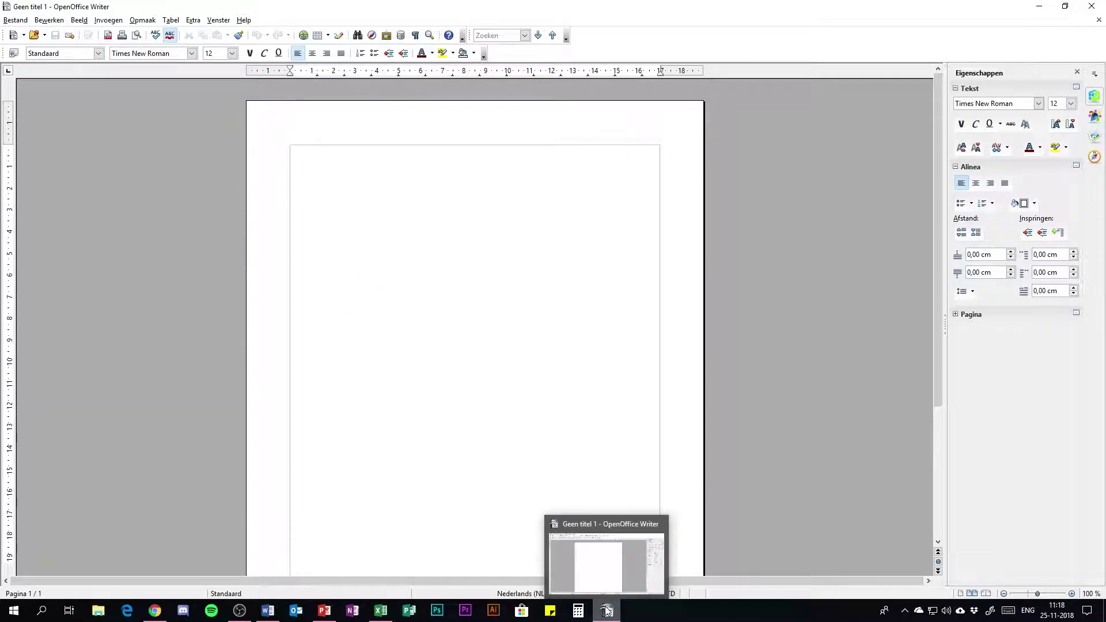
pyautogui.click(109, 22)
pyautogui.click(401, 192)
pyautogui.write('fds')
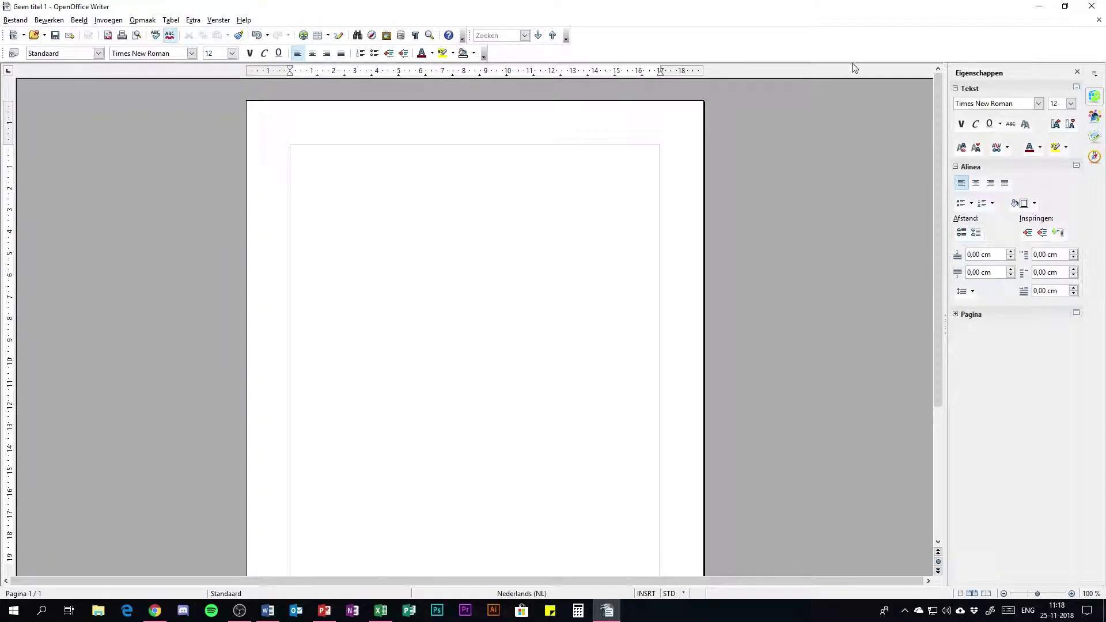
pyautogui.press('BackSpace')
pyautogui.press('BackSpace')
pyautogui.press('BackSpace')
# - Set the font of the empty Writer document to Arial
pyautogui.press('BackSpace')
pyautogui.press('BackSpace')
pyautogui.press('BackSpace')
pyautogui.press('BackSpace')
pyautogui.press('BackSpace')
pyautogui.press('BackSpace')
pyautogui.press('BackSpace')
pyautogui.press('BackSpace')
pyautogui.press('BackSpace')
pyautogui.press('BackSpace')
pyautogui.press('BackSpace')
pyautogui.write('Ar')
pyautogui.press('Return')
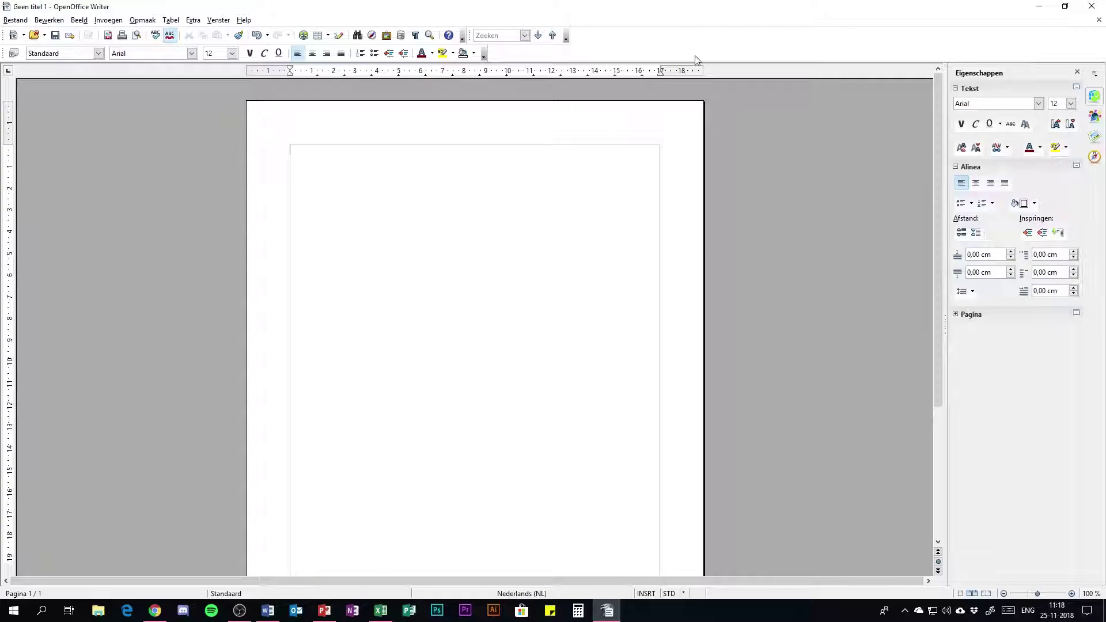
pyautogui.click(405, 164)
pyautogui.write('fgfdg')
pyautogui.press('BackSpace')
pyautogui.press('BackSpace')
pyautogui.press('BackSpace')
pyautogui.press('BackSpace')
pyautogui.press('BackSpace')
# - Look through the installed programs in the Windows Start menu and return to the Writer document
pyautogui.press('super')
pyautogui.scroll(-10, 309, 331)
pyautogui.scroll(3, 281, 308)
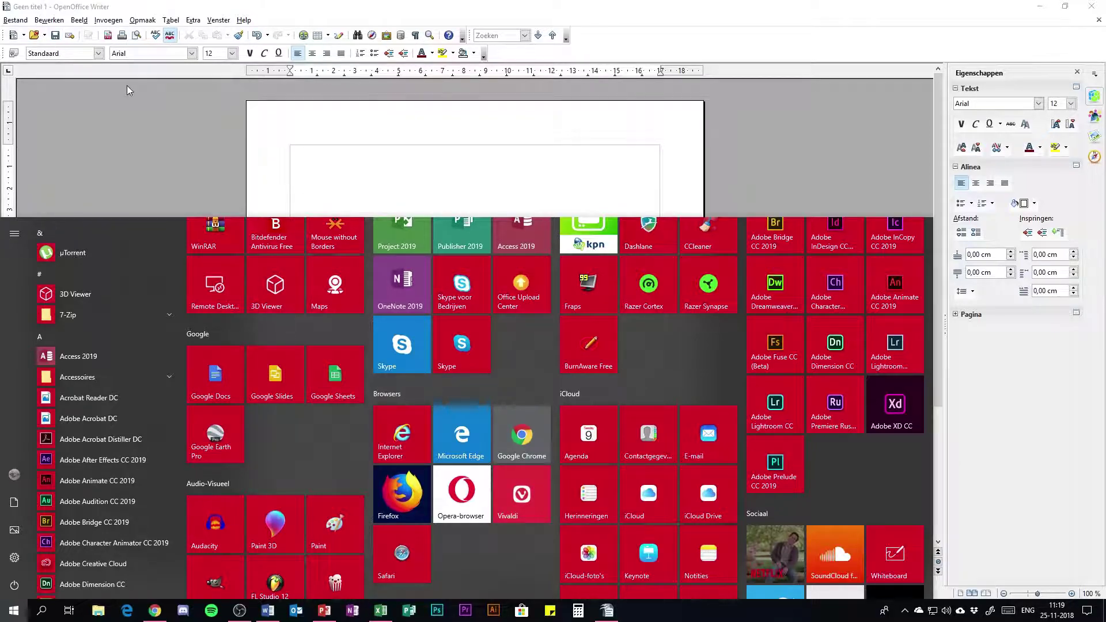
pyautogui.click(405, 158)
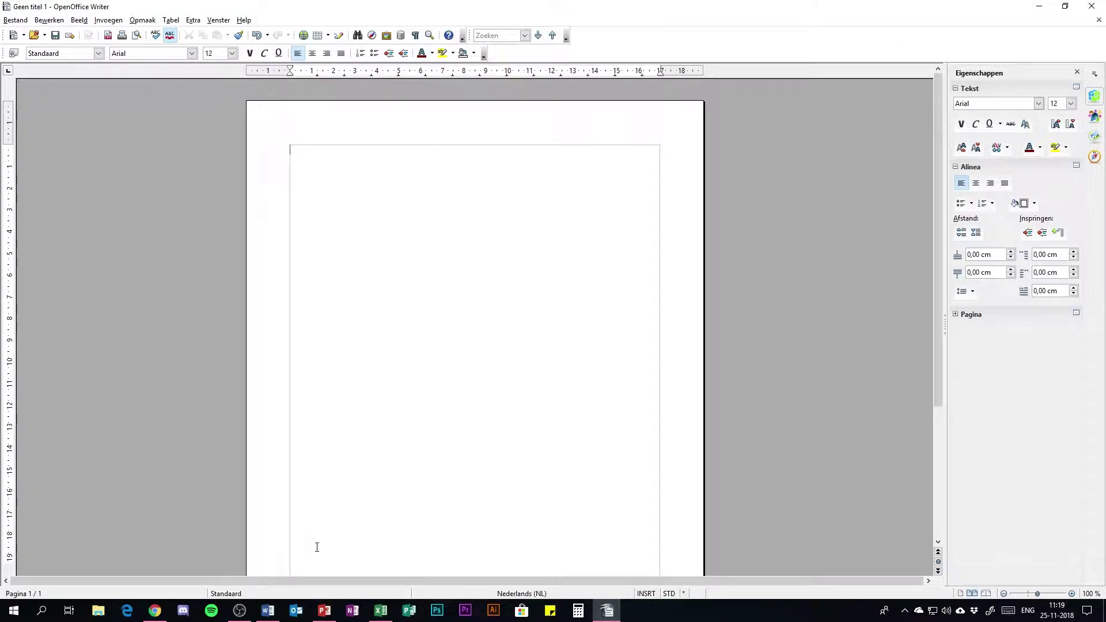
# - Create a blank document in Microsoft Word and arrange it side by side with the OpenOffice Writer document
pyautogui.click(268, 610)
pyautogui.click(416, 149)
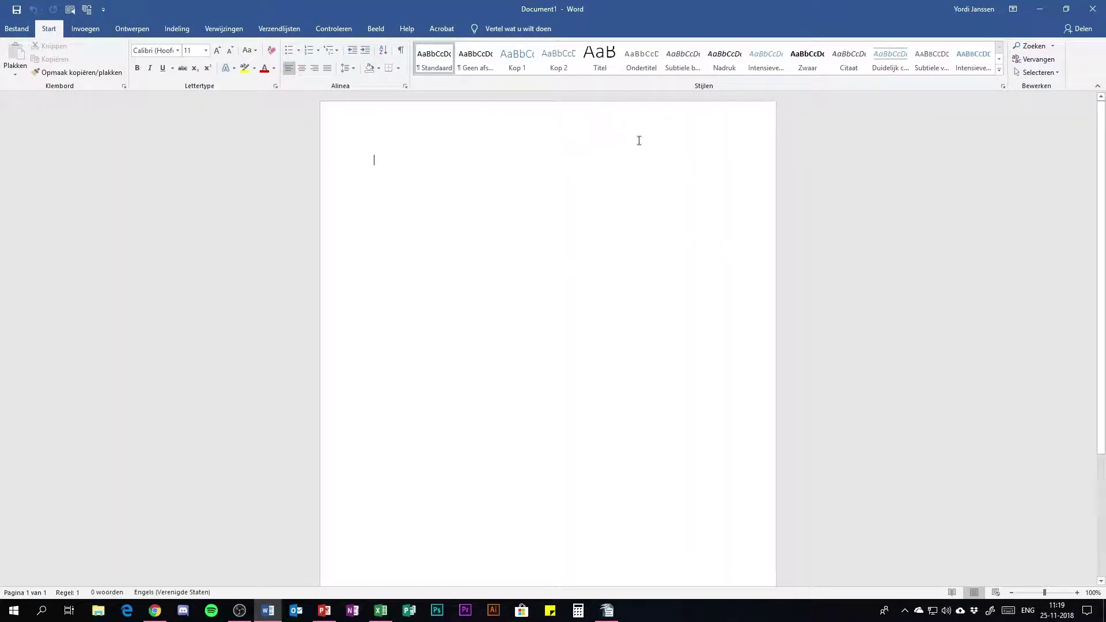
pyautogui.press('super+Left')
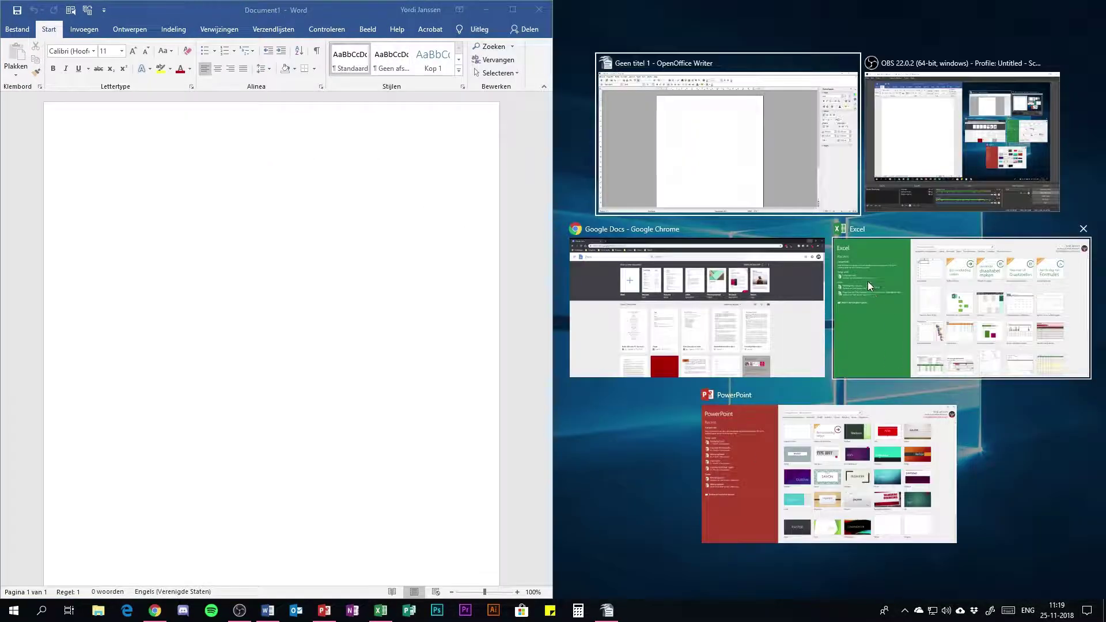
pyautogui.click(731, 124)
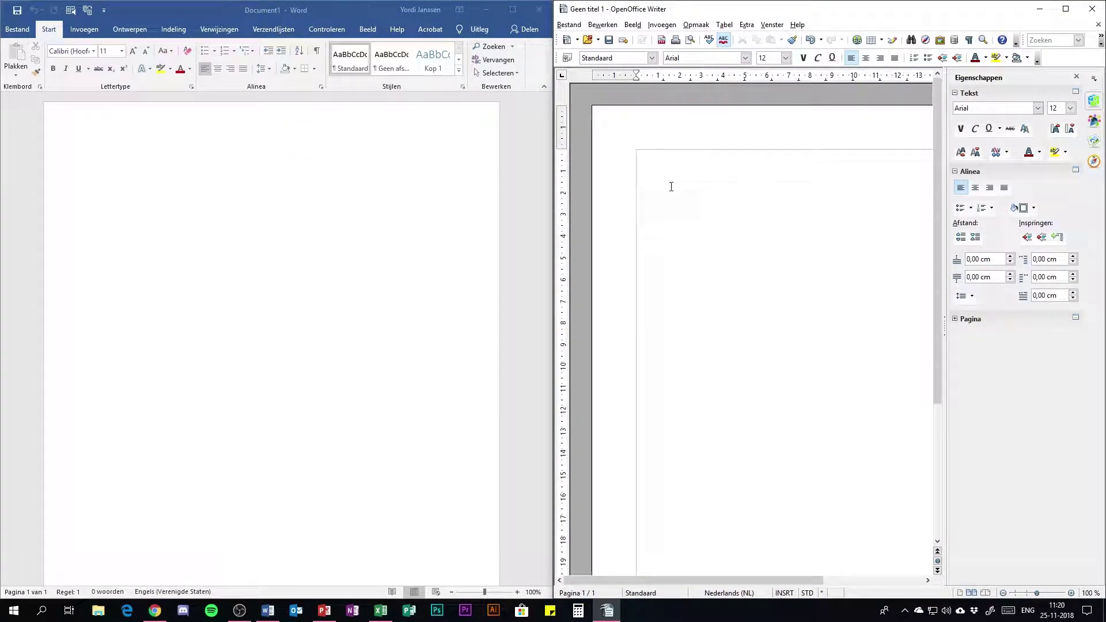
# - Search Word's commands for "inho" to view the suggestions, and dismiss them
pyautogui.click(482, 28)
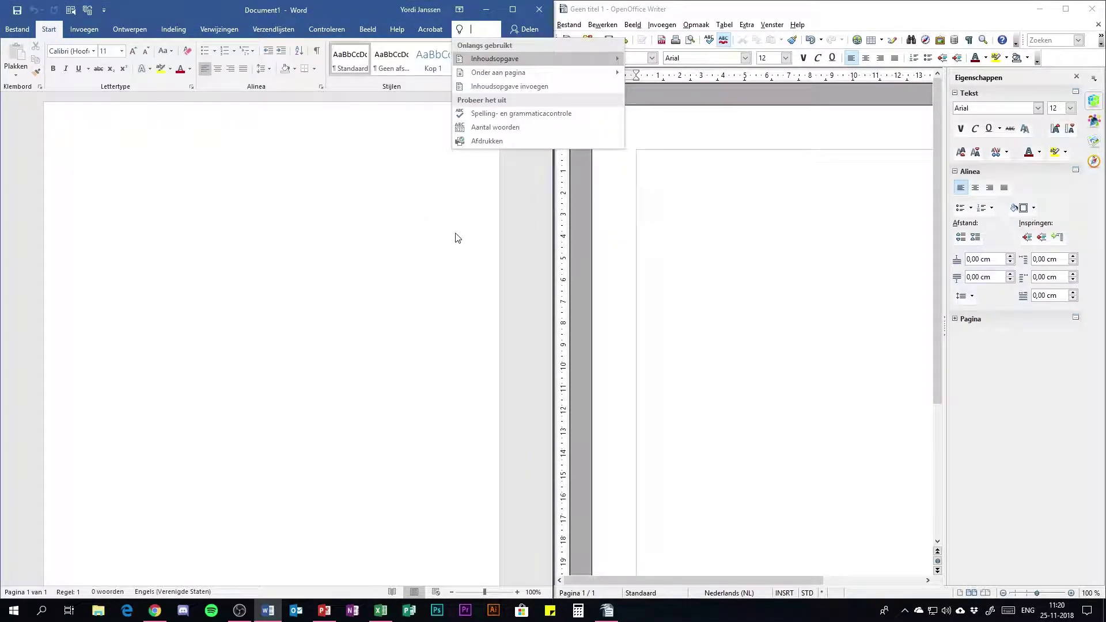
pyautogui.write('inho')
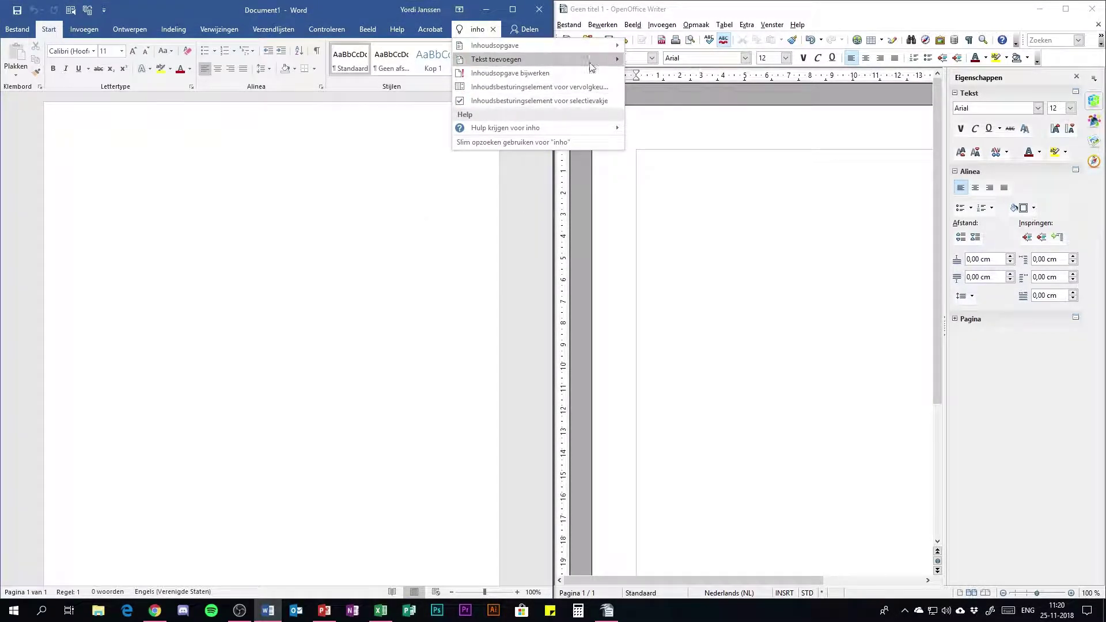
pyautogui.click(373, 190)
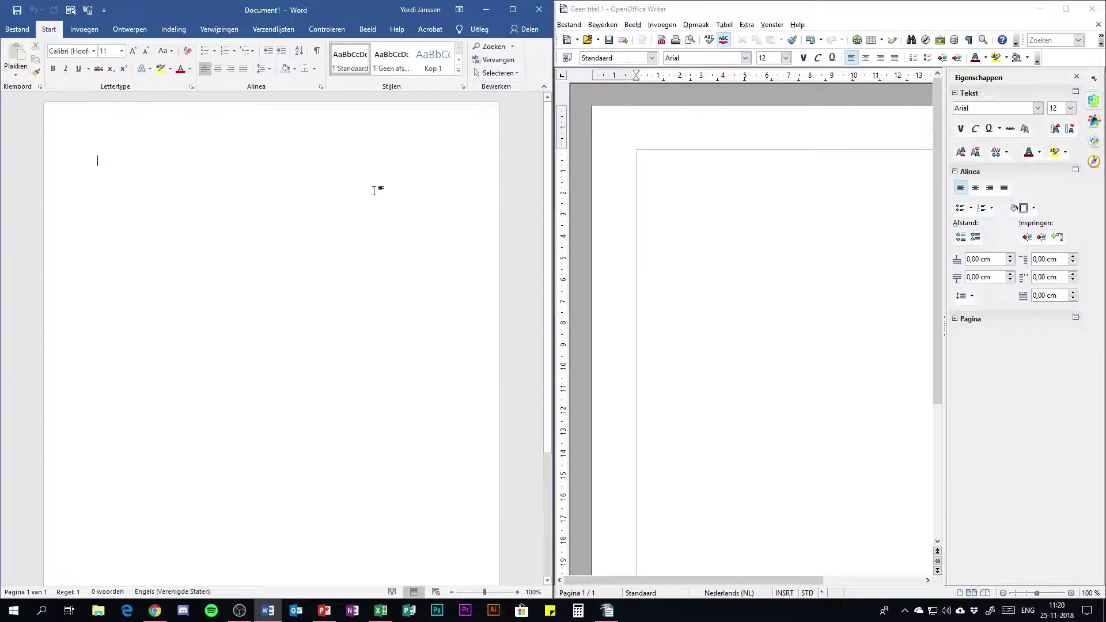
# - Restore the Word and Writer windows to full screen and close the Writer document without saving
pyautogui.click(513, 10)
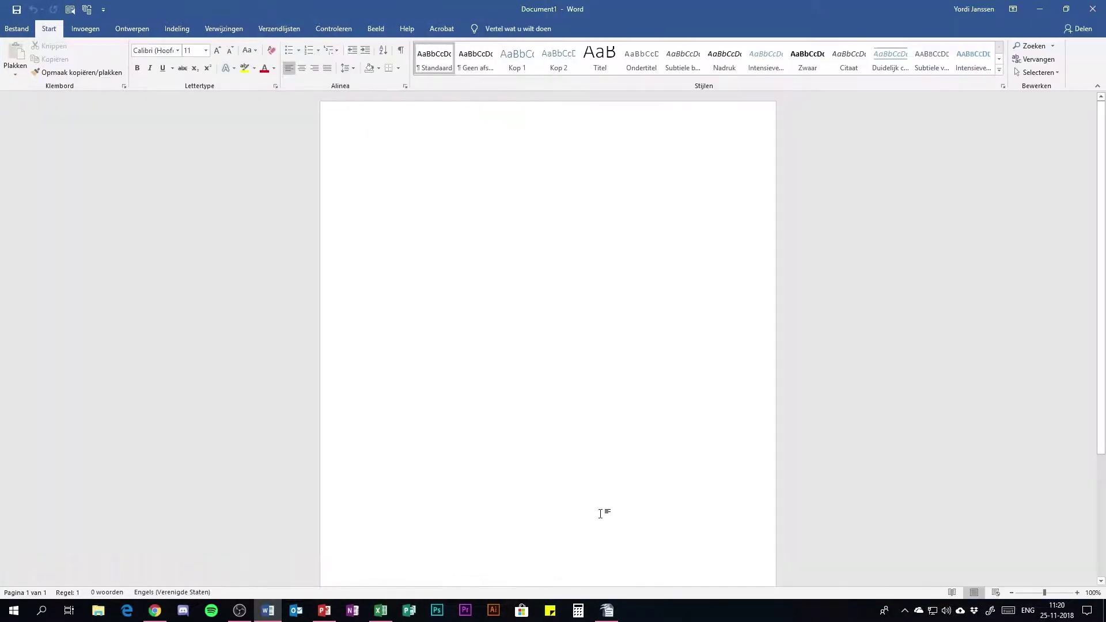
pyautogui.click(607, 612)
pyautogui.click(1065, 6)
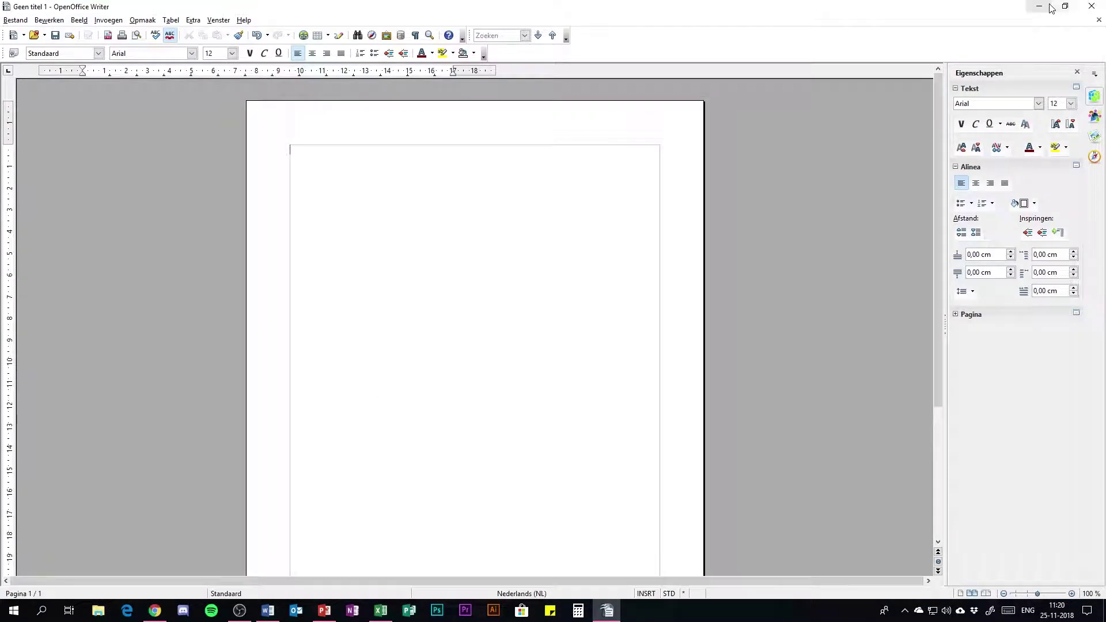
pyautogui.click(1090, 6)
pyautogui.click(554, 320)
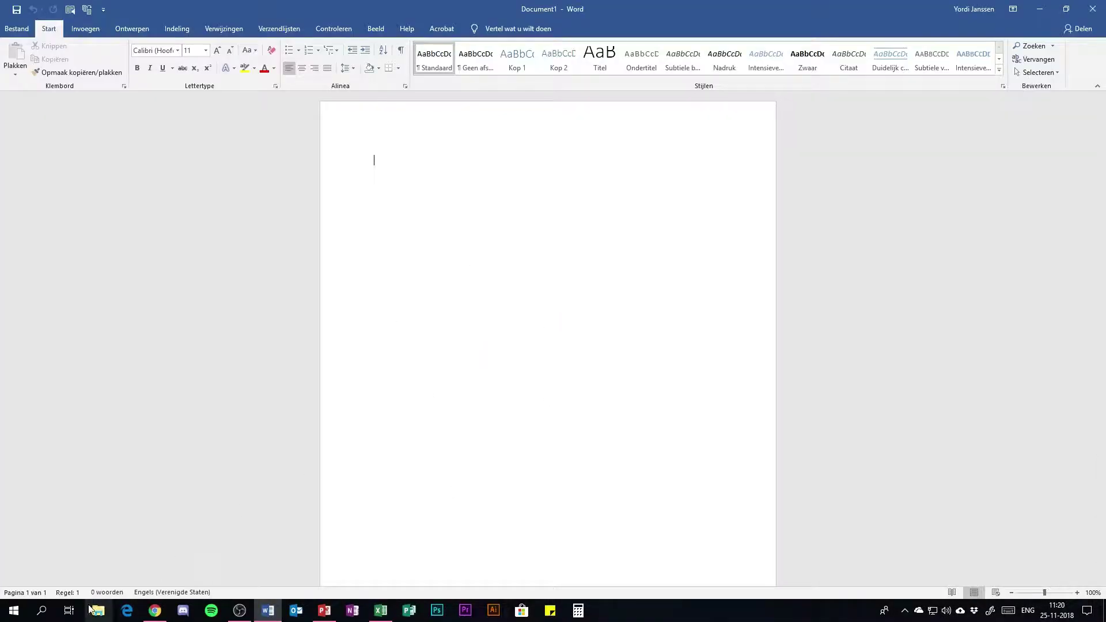
# - Relaunch OpenOffice through a Windows search, create a new spreadsheet and select cell A1
pyautogui.click(45, 609)
pyautogui.write('ope')
pyautogui.press('Return')
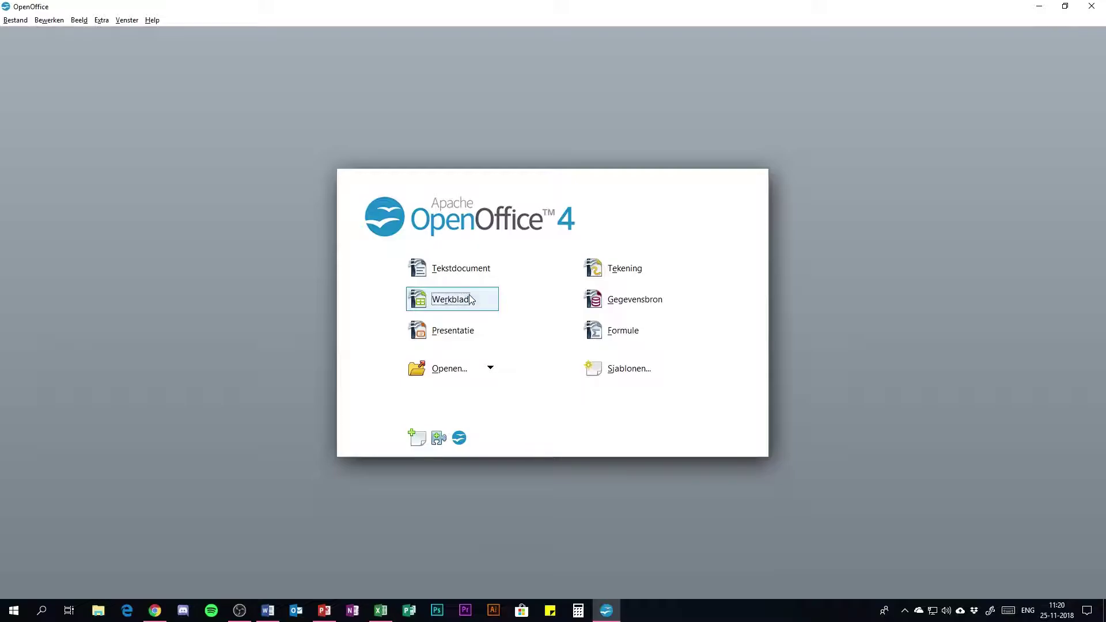
pyautogui.click(471, 300)
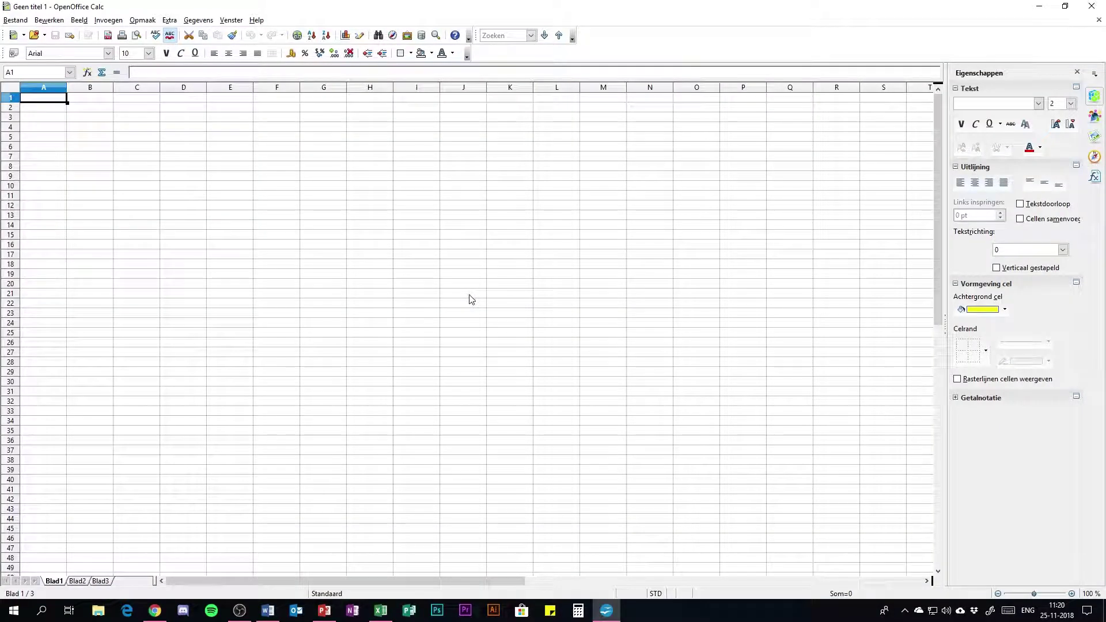
pyautogui.click(481, 226)
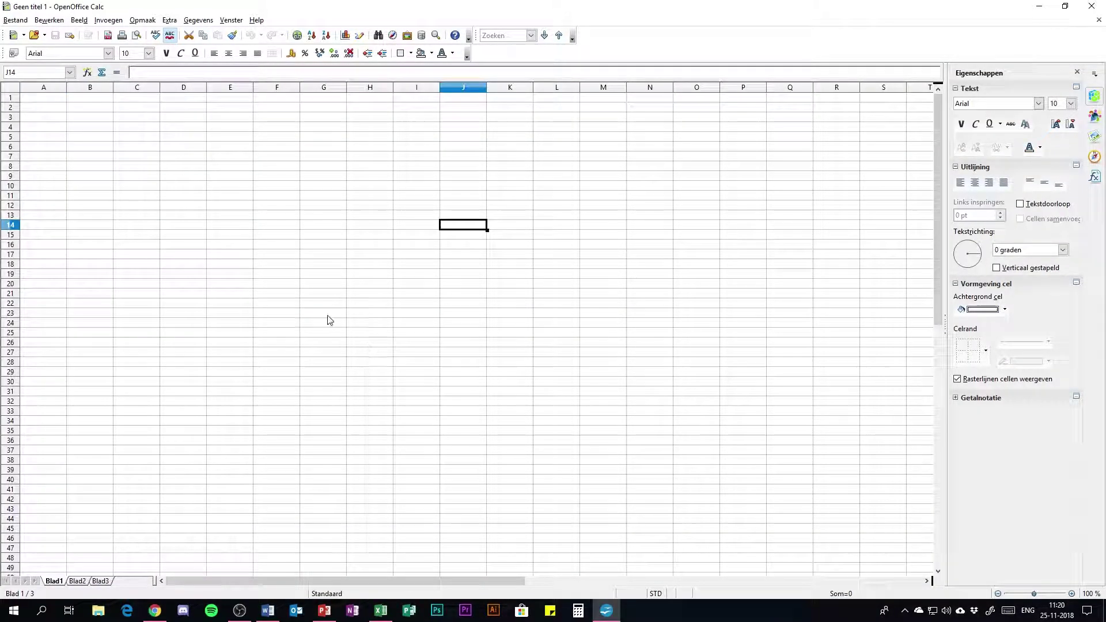
pyautogui.click(56, 101)
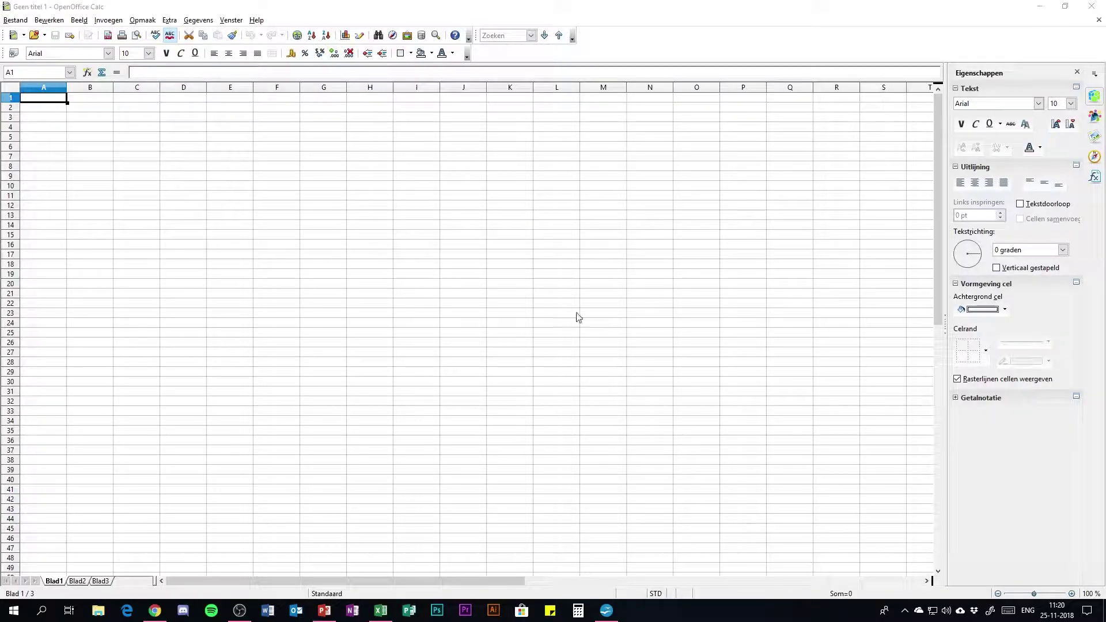
# - Create a blank workbook in Microsoft Excel and arrange it side by side with the OpenOffice Calc spreadsheet
pyautogui.click(380, 610)
pyautogui.click(436, 106)
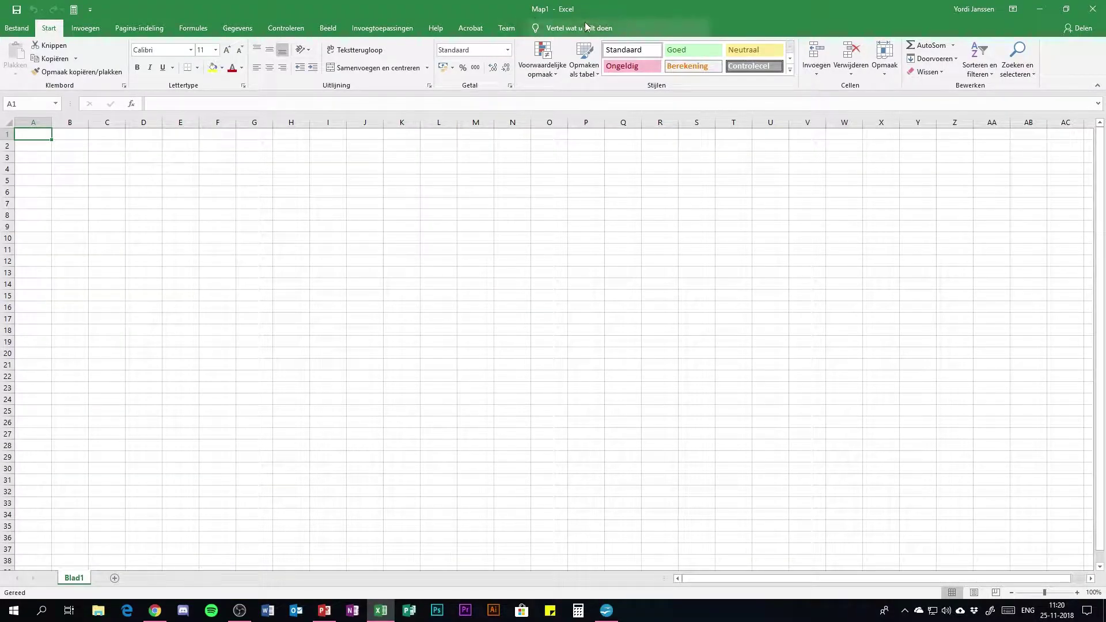
pyautogui.press('super+Left')
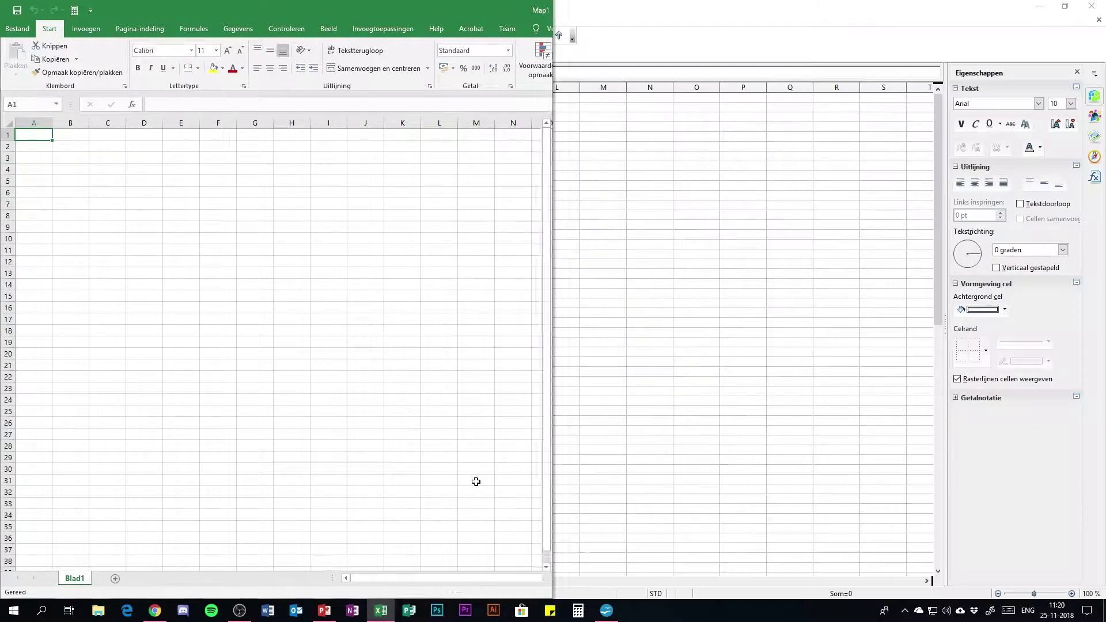
pyautogui.click(773, 203)
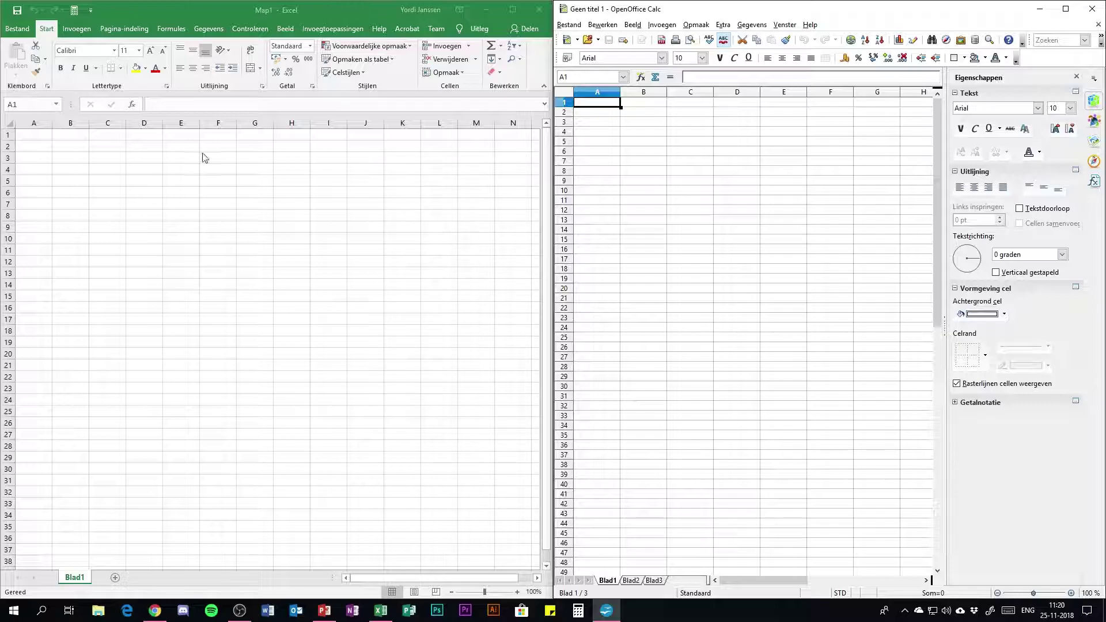
# - Enter "expense 1" in cell A1 of the Excel workbook
pyautogui.click(41, 136)
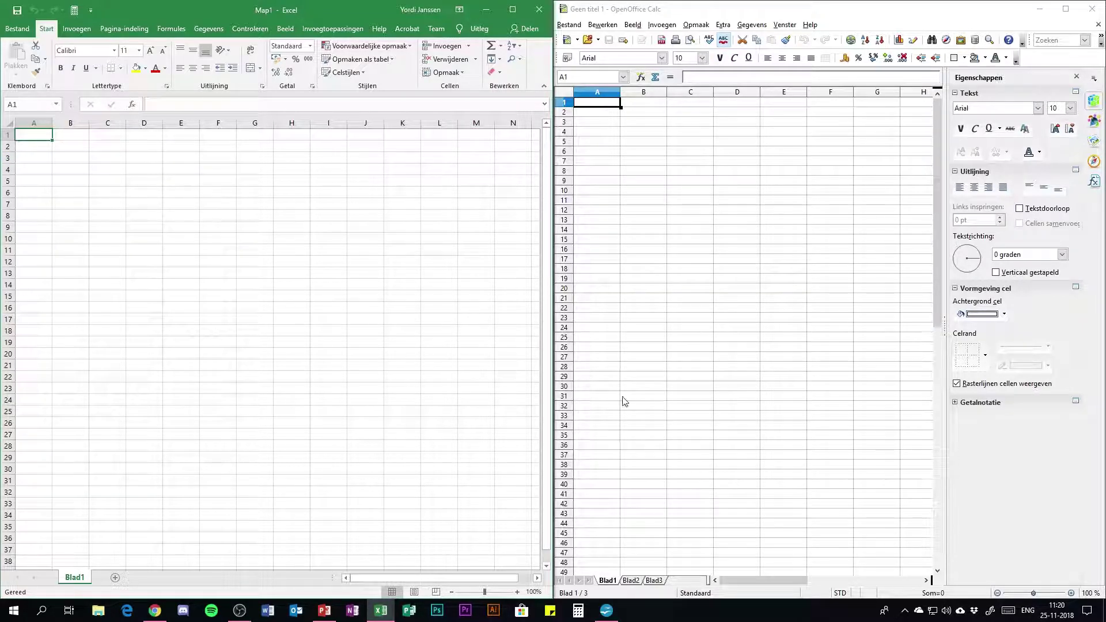
pyautogui.moveTo(68, 180); pyautogui.dragTo(82, 309)
pyautogui.click(33, 135)
pyautogui.write('expense 1')
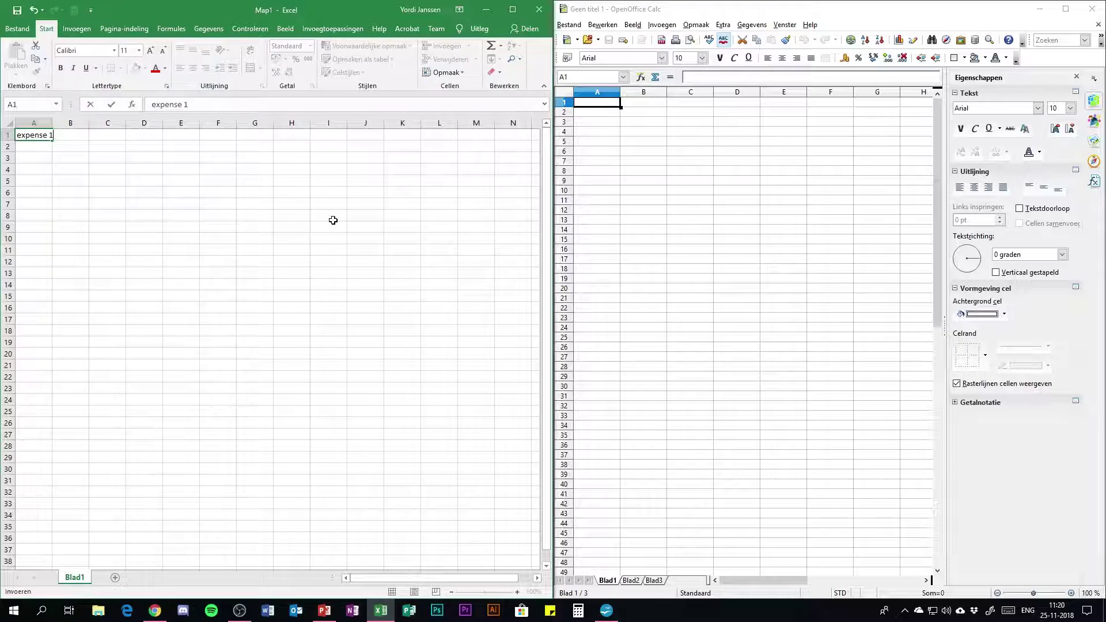
pyautogui.press('Tab')
# - Enter "expense 2" in cell A2 of the Excel workbook and extend the series down to A10
pyautogui.click(43, 145)
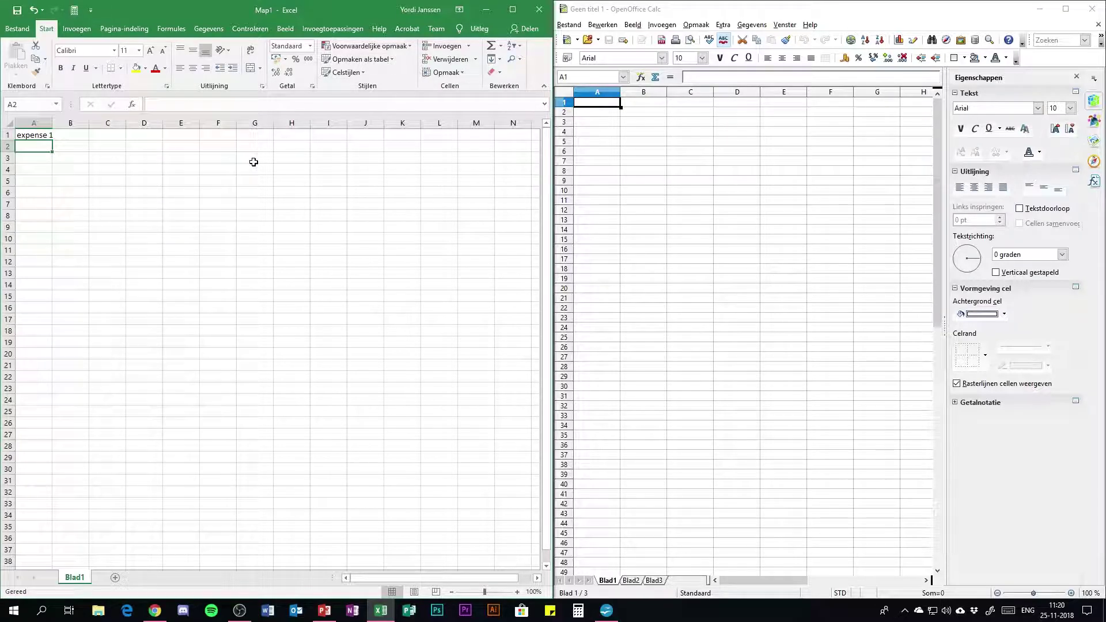
pyautogui.write('expense ')
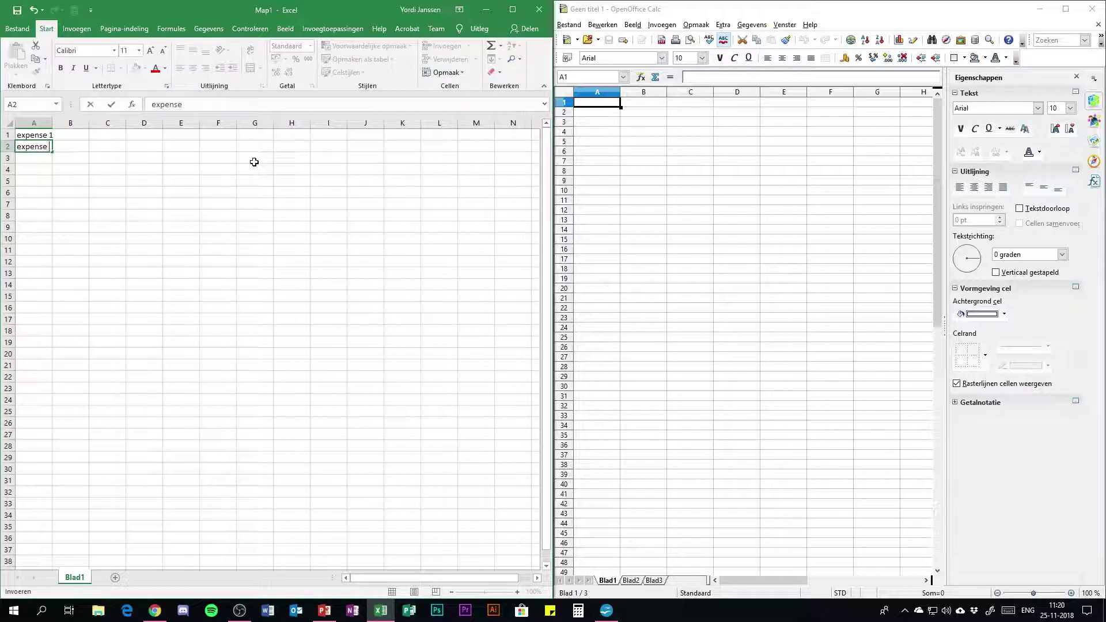
pyautogui.write('2')
pyautogui.click(58, 158)
pyautogui.moveTo(41, 146); pyautogui.dragTo(50, 244)
pyautogui.click(92, 226)
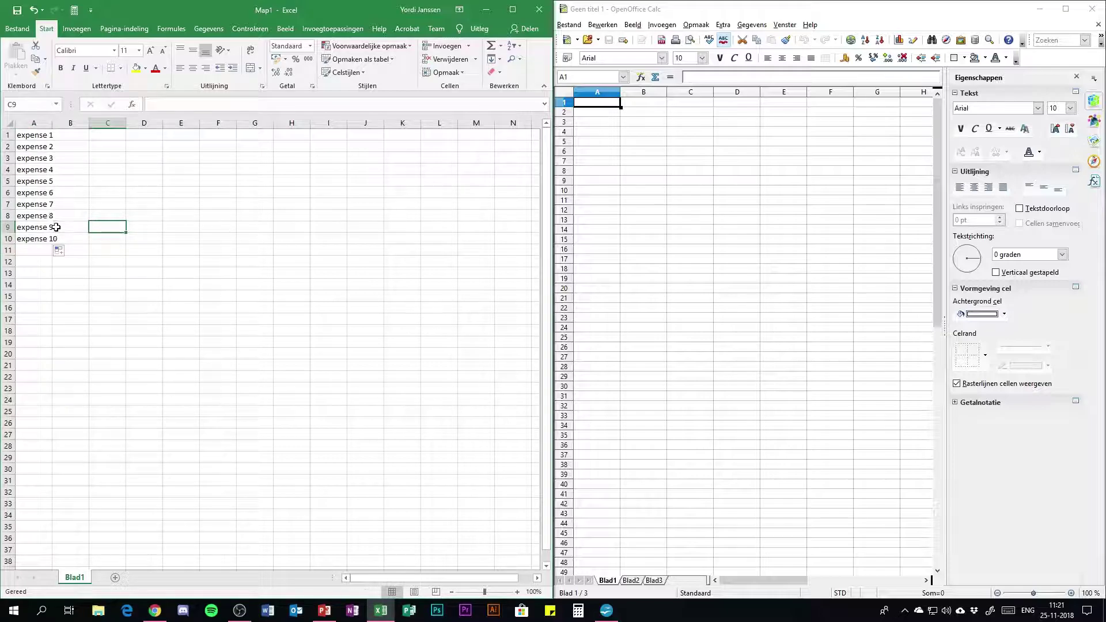
# - In the OpenOffice Calc spreadsheet, enter "expense 1" in cell A1 and "expense 2" in A2
pyautogui.click(595, 104)
pyautogui.write('e')
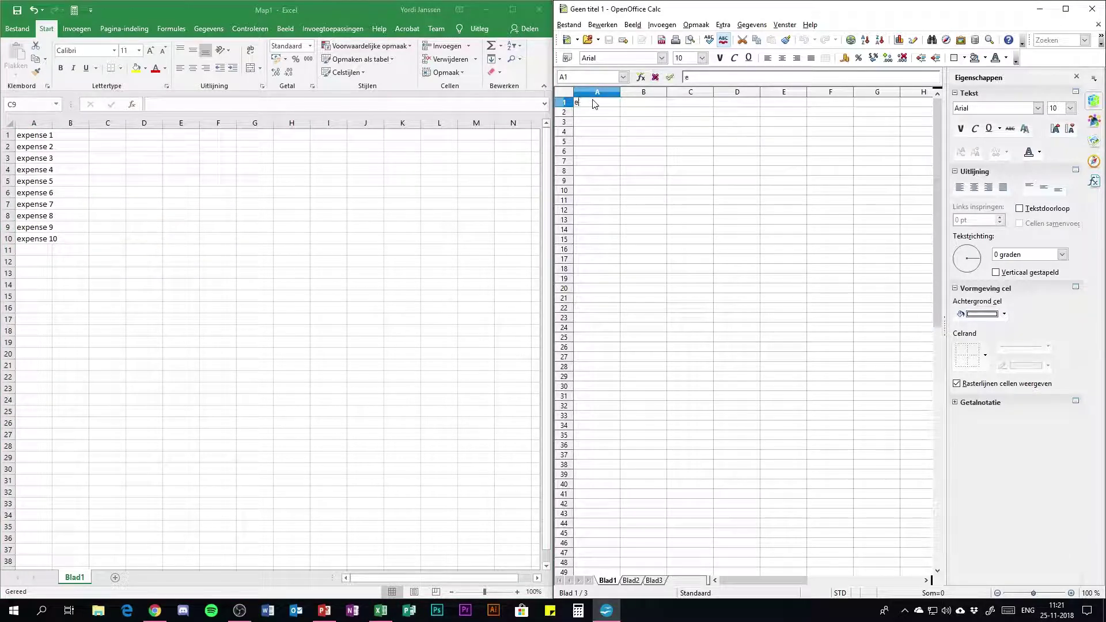
pyautogui.write('xpense 1')
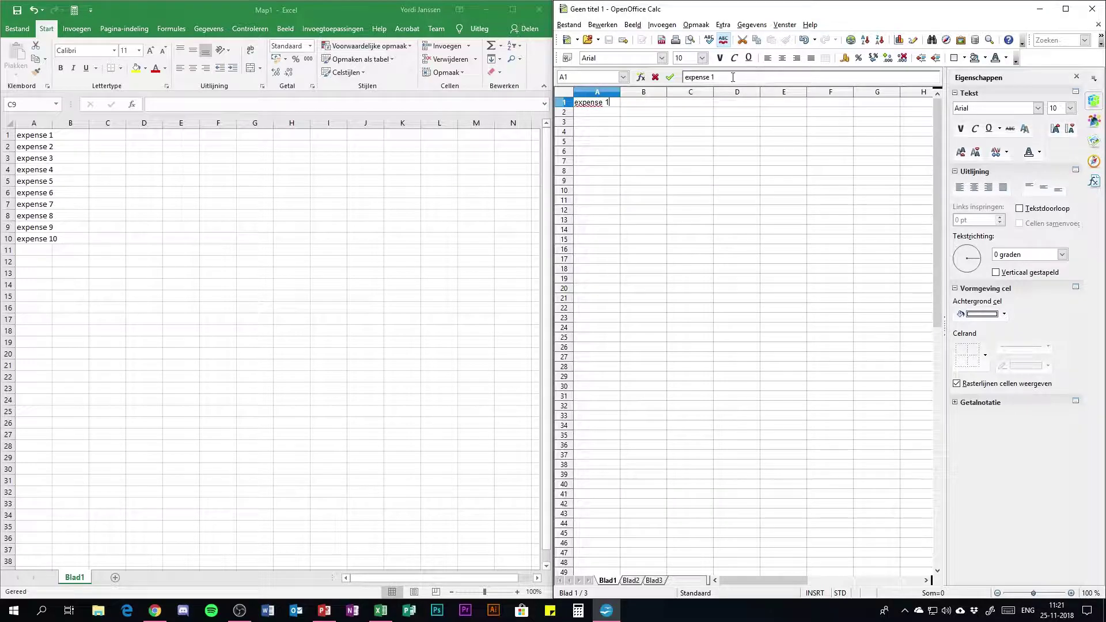
pyautogui.click(606, 116)
pyautogui.write('expense ')
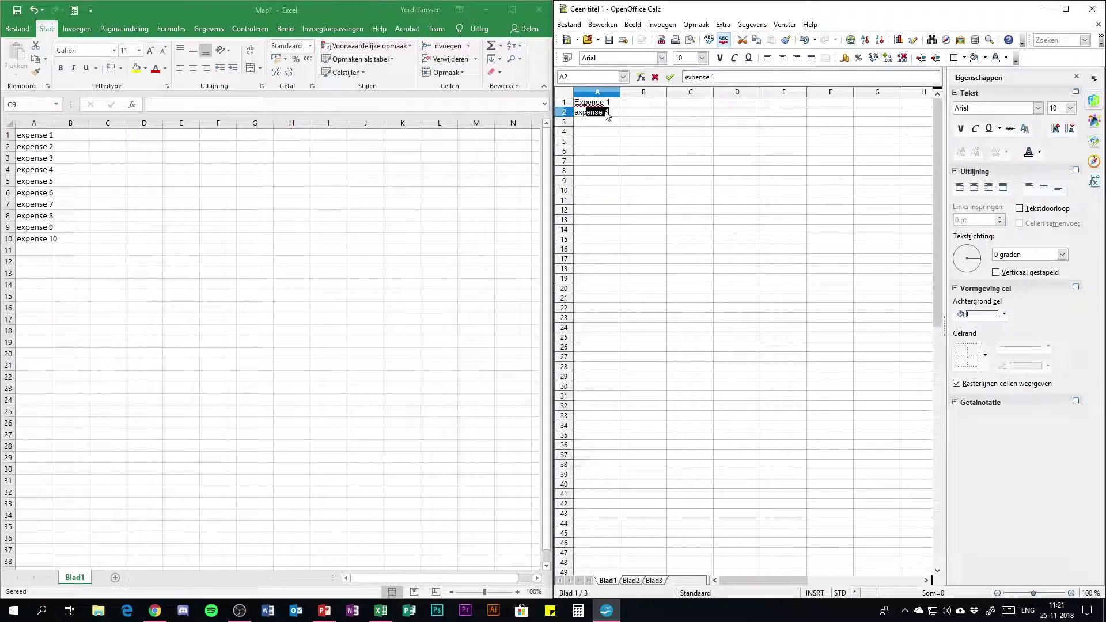
pyautogui.write('2')
pyautogui.click(627, 144)
# - Extend the expense series in column A of the Calc spreadsheet down to A10
pyautogui.click(616, 115)
pyautogui.hotkey('shift', 'Up')
pyautogui.moveTo(621, 117); pyautogui.dragTo(618, 195)
pyautogui.click(644, 161)
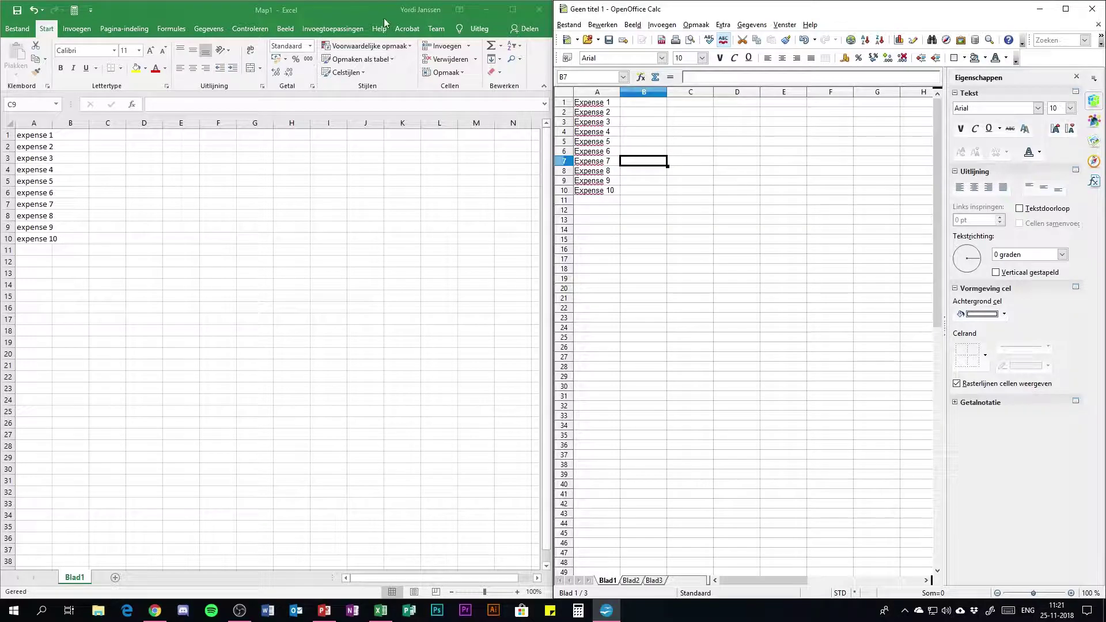
# - Minimize the Excel workbook and maximize the Calc spreadsheet
pyautogui.click(512, 10)
pyautogui.click(1040, 7)
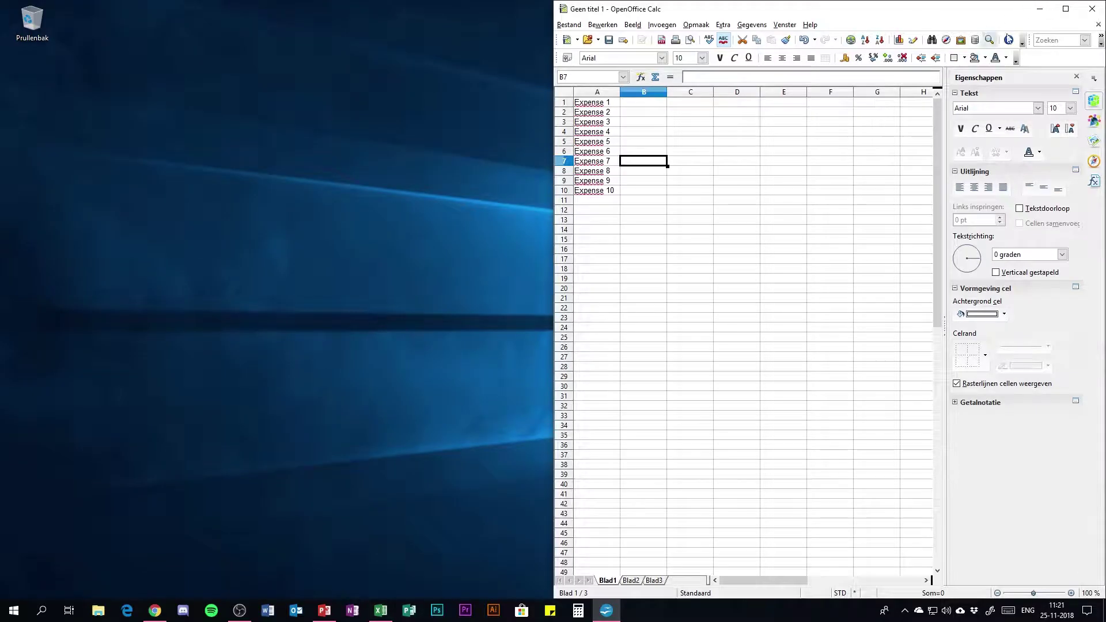
pyautogui.doubleClick(979, 12)
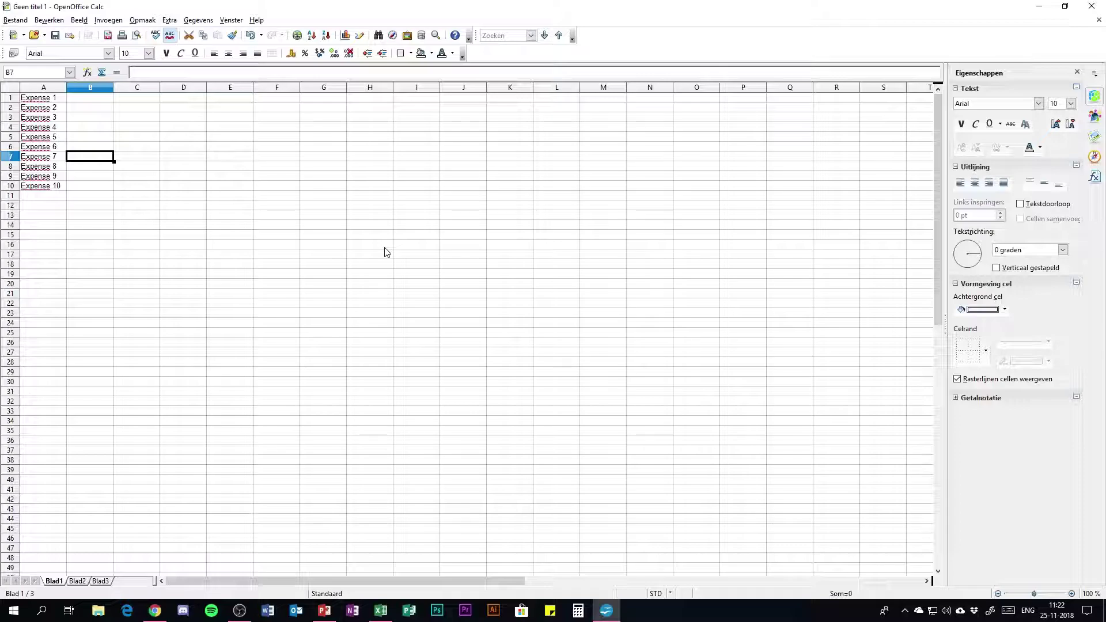
# - Close the Calc spreadsheet and the Excel workbook without saving either one
pyautogui.click(59, 186)
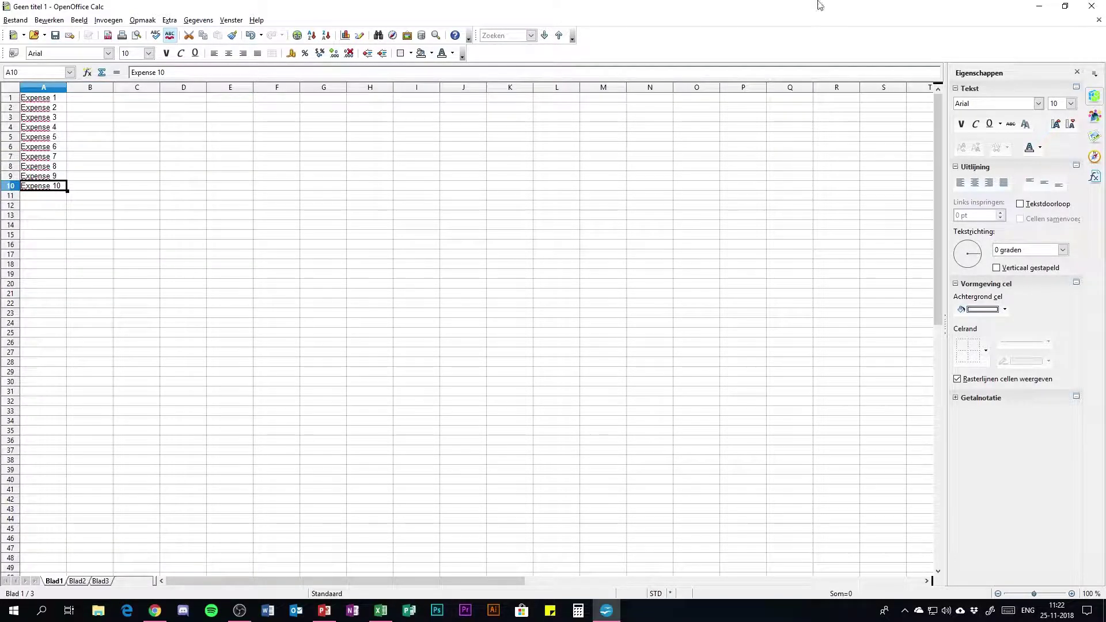
pyautogui.click(1091, 6)
pyautogui.click(550, 320)
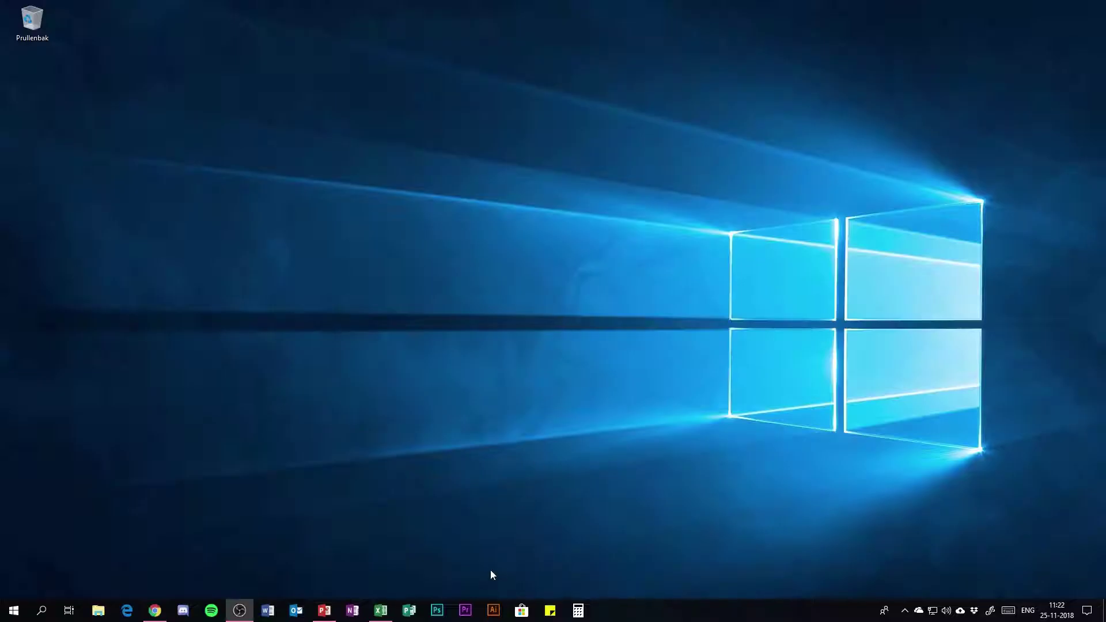
pyautogui.click(373, 611)
pyautogui.click(1092, 8)
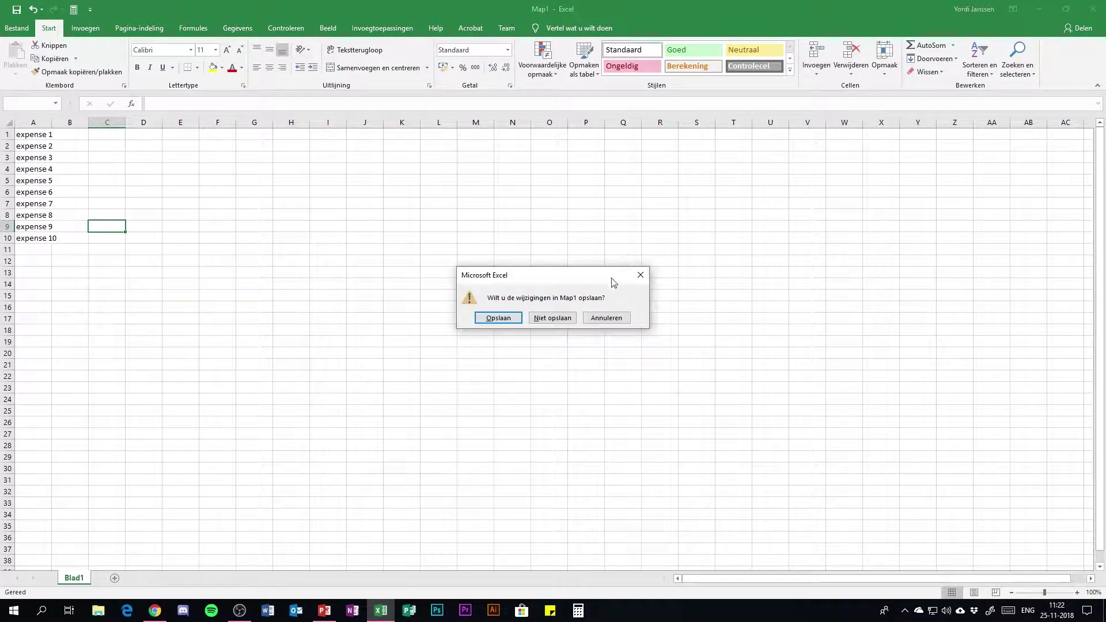
pyautogui.click(550, 316)
# - Open the Windows search
pyautogui.click(51, 600)
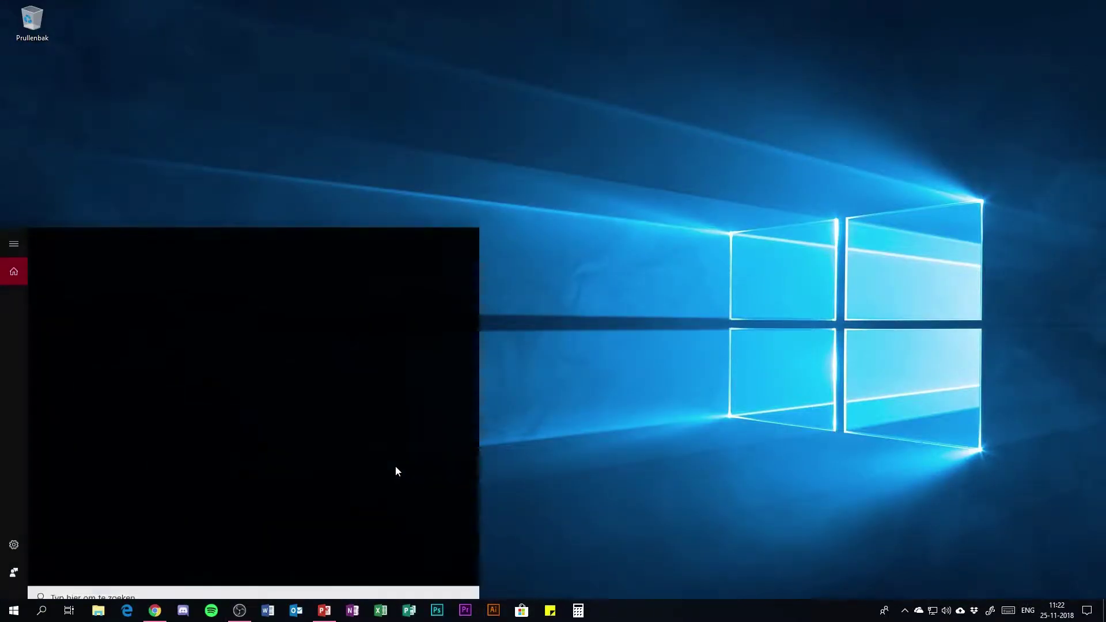